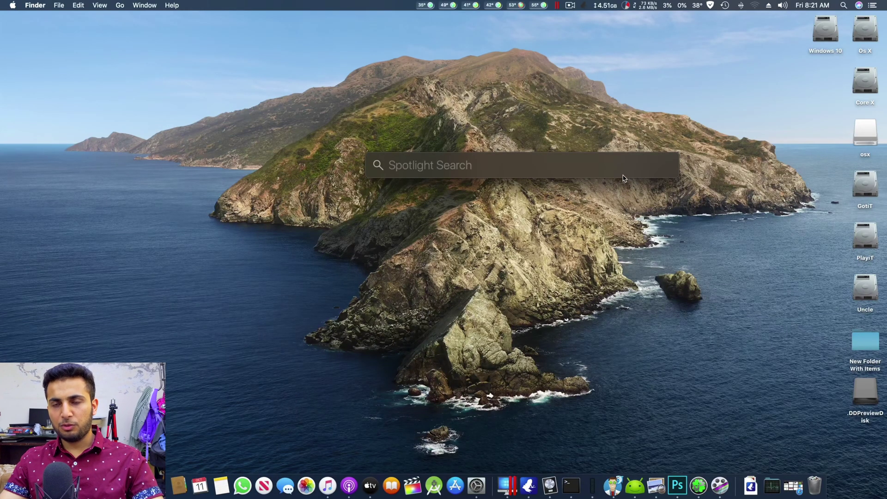
Launch the App Store from Spotlight and search for 'catalina'
text(p)
key(BackSpace)
text(app)
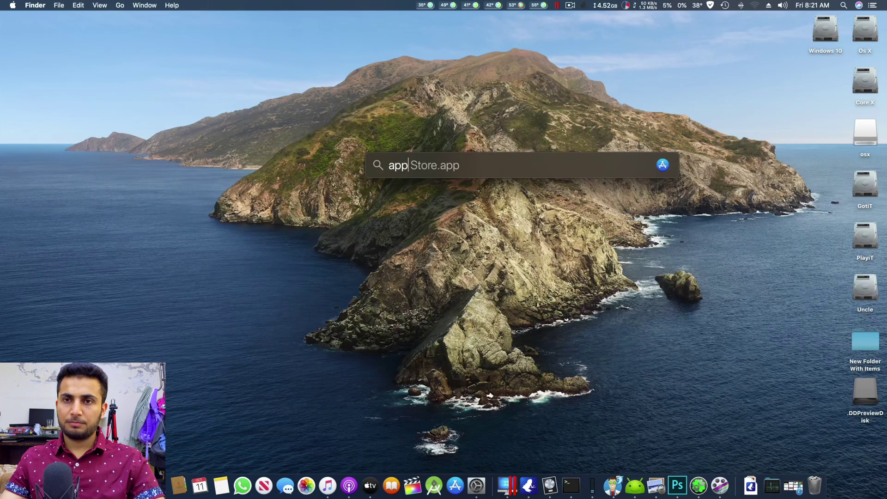
key(Return)
drag(445, 113, 655, 70)
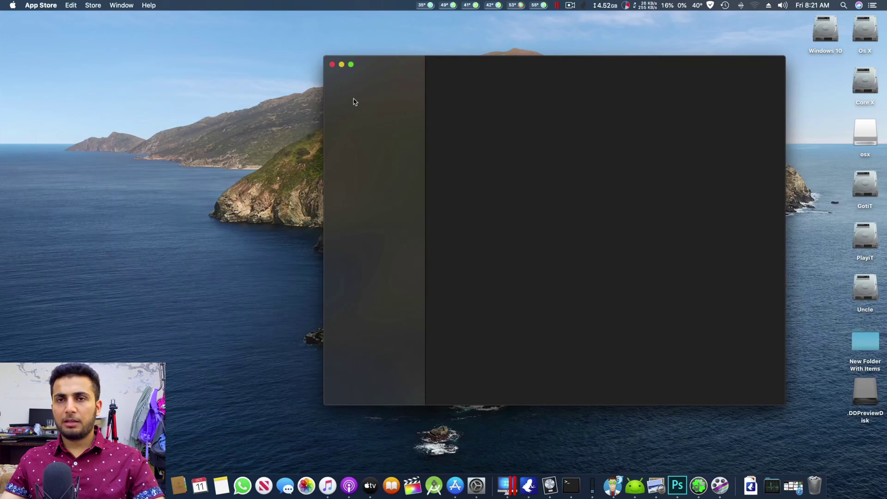
click(376, 85)
text(catalina)
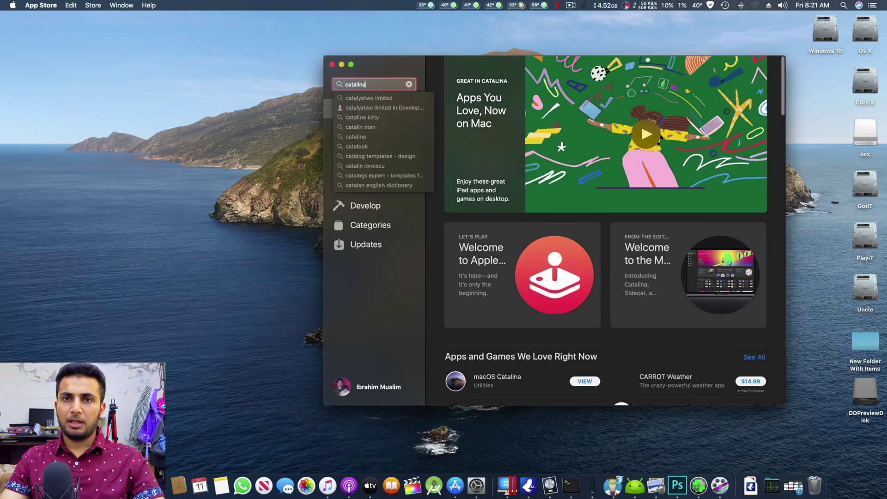
key(Return)
Open the macOS Catalina listing and request its download with Get
click(473, 135)
click(728, 105)
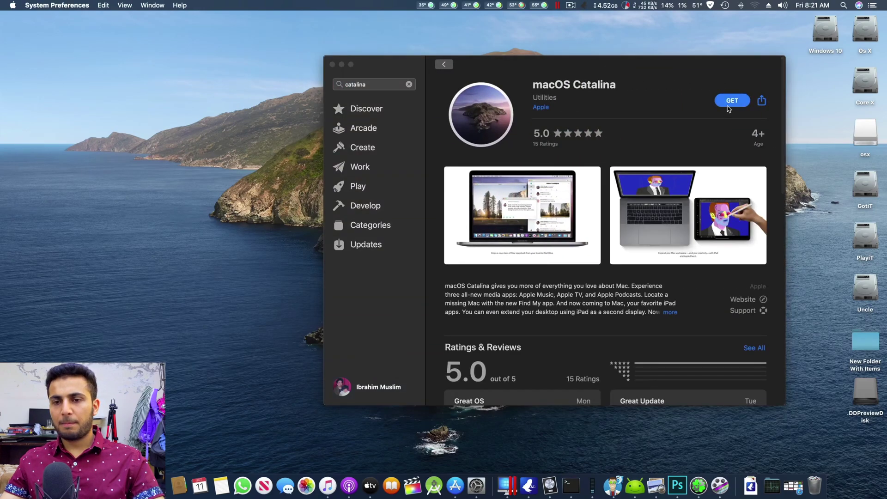
click(727, 106)
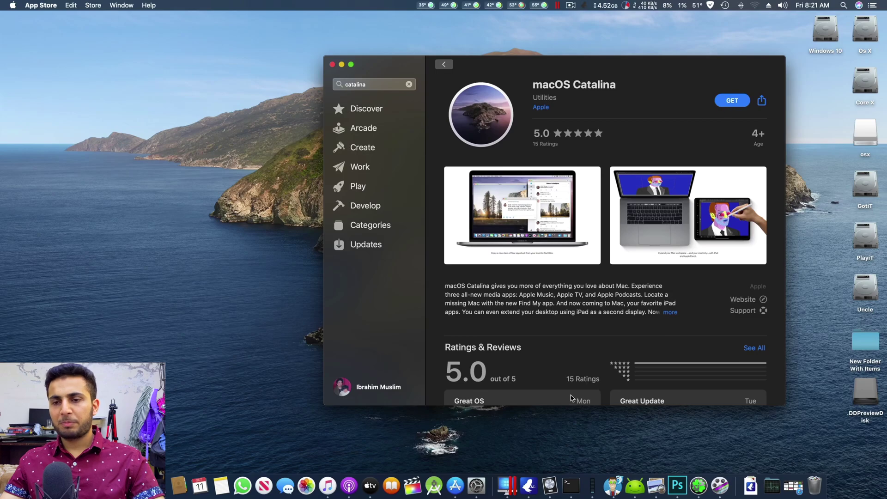
click(731, 100)
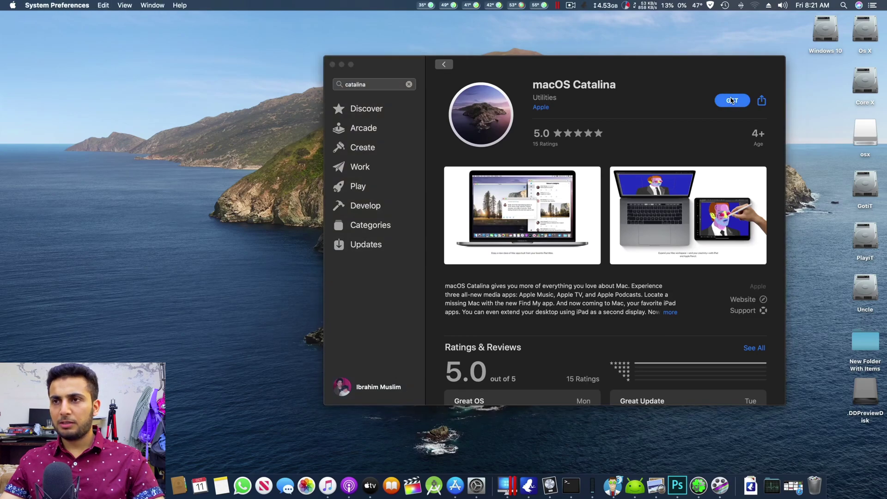
Close the Software Update window and bring up the Catalina installer's Dock menu to quit it
click(476, 484)
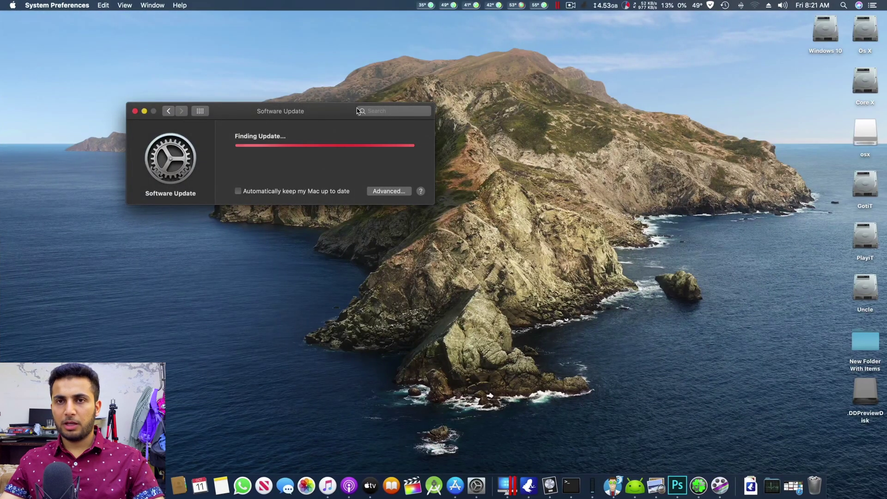
drag(288, 113, 2, 118)
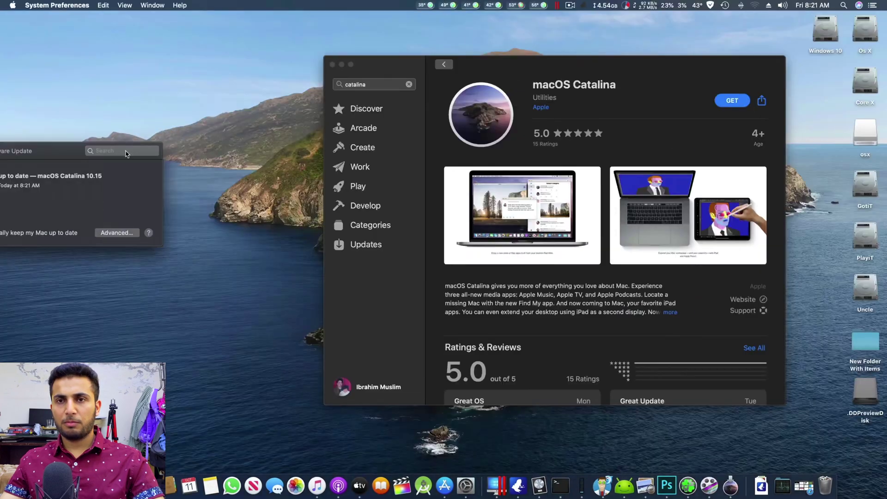
drag(72, 153, 593, 176)
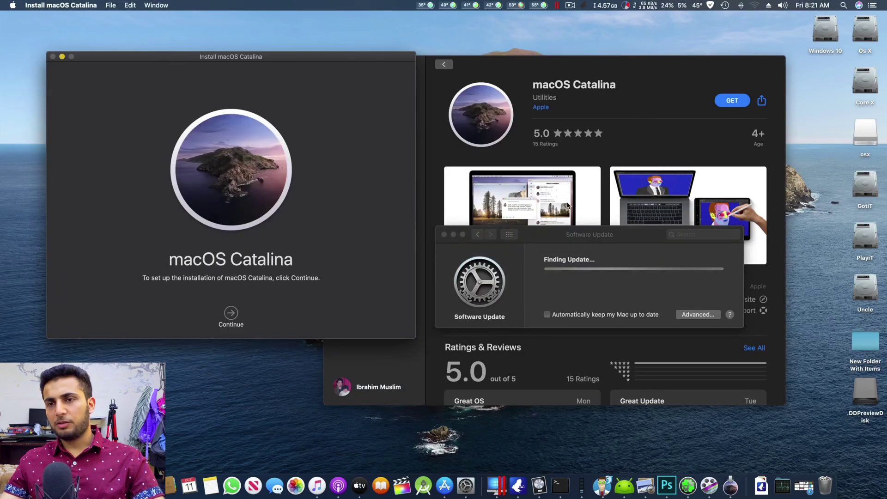
drag(586, 235, 602, 161)
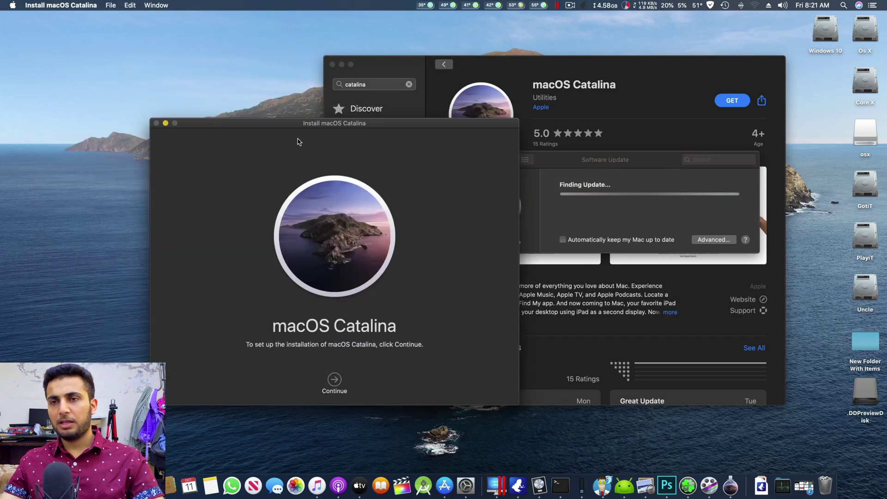
click(647, 161)
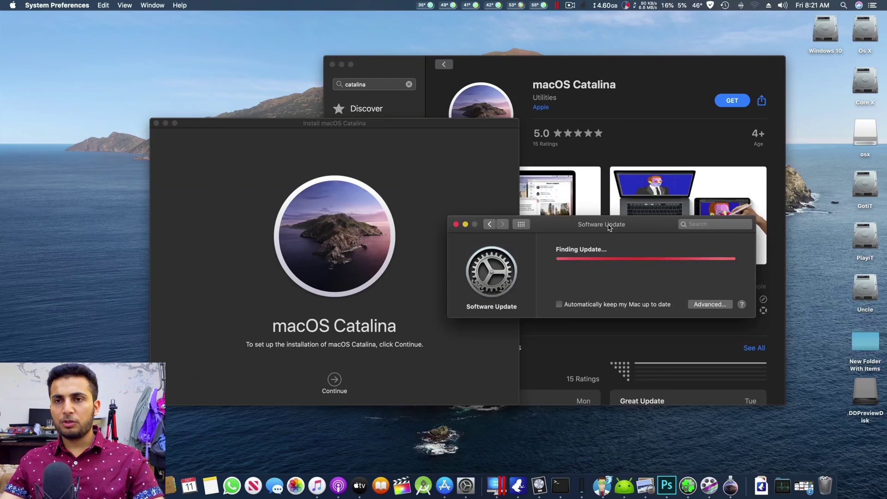
click(456, 224)
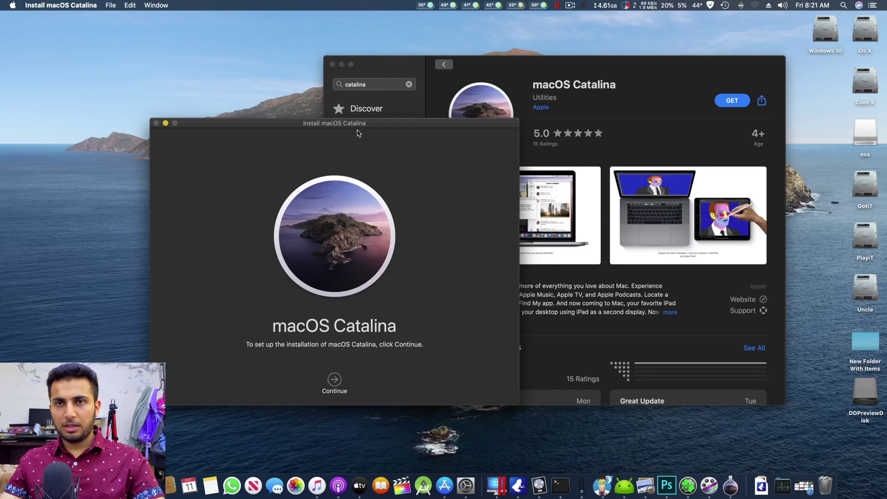
drag(358, 121, 496, 104)
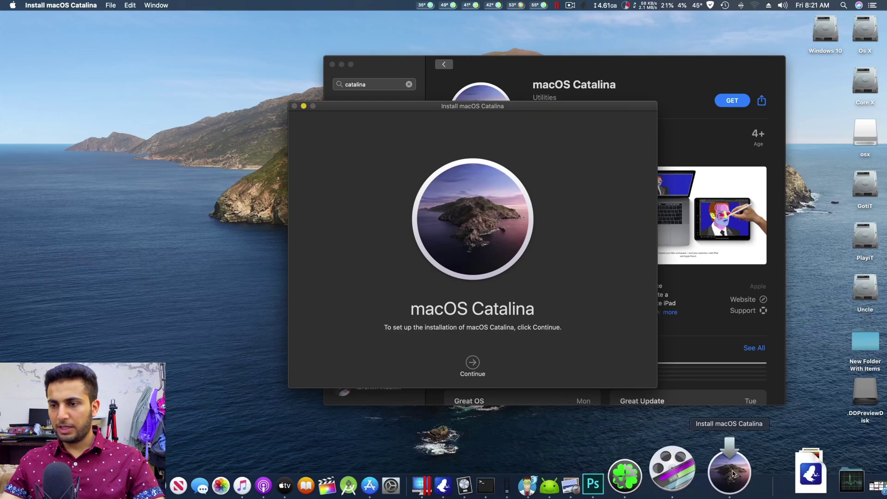
right_click(736, 475)
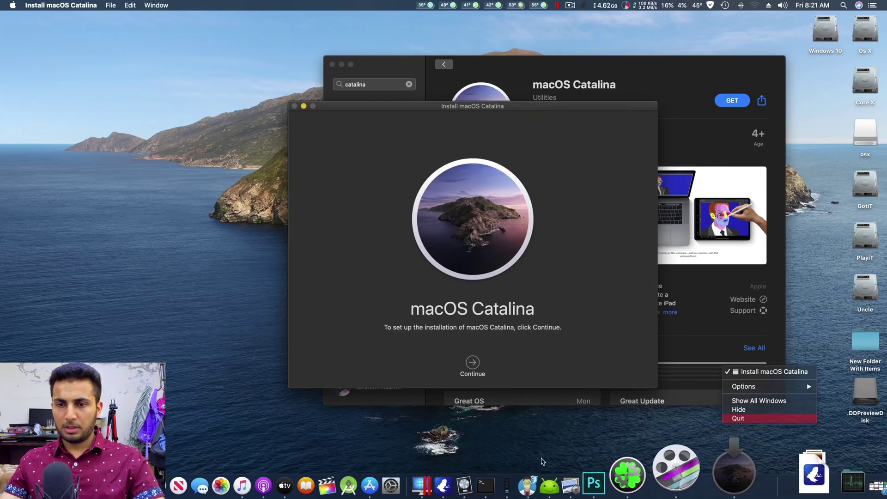
Open the Time Machine pane from System Preferences in the Dock
click(464, 482)
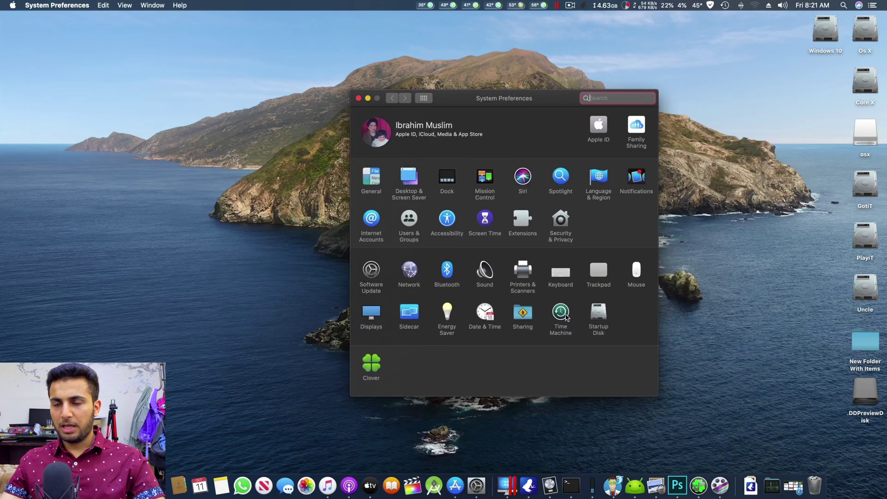
click(565, 314)
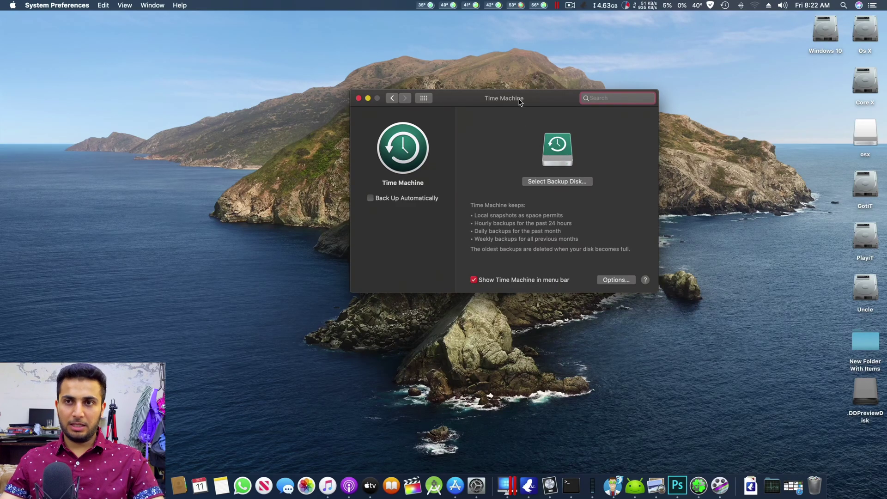
drag(519, 102, 419, 135)
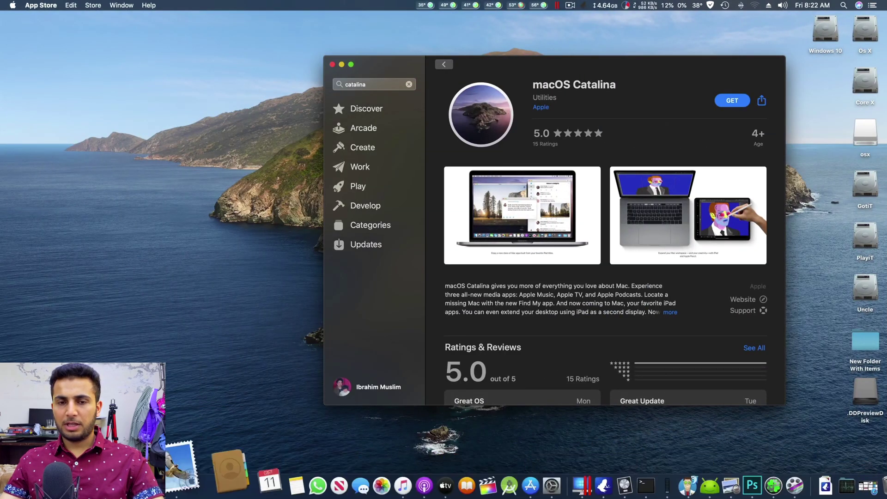
Launch Install macOS Catalina, close the App Store, and agree to the software license
click(148, 485)
scroll(471, 319, down, 2)
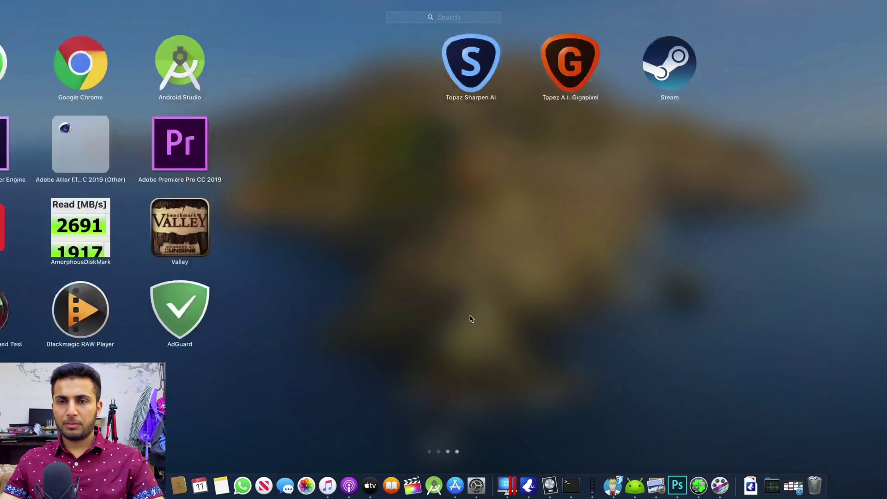
scroll(411, 212, up, 2)
text(catal)
key(Return)
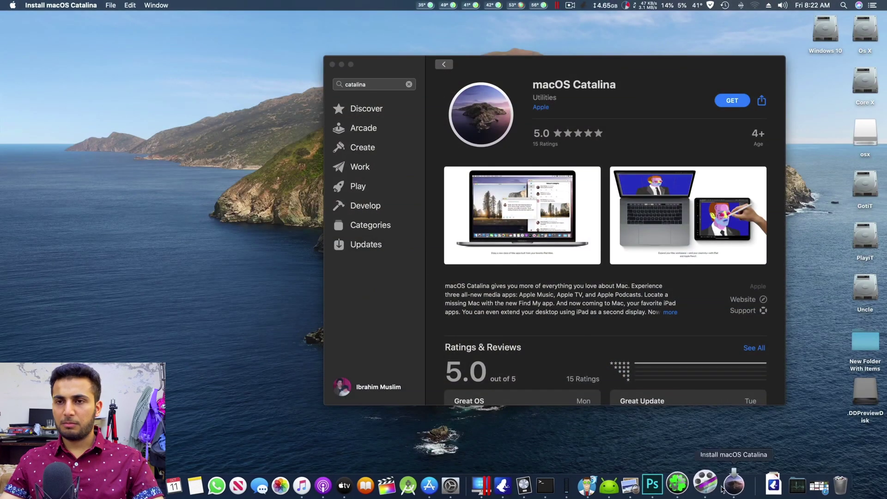
click(332, 65)
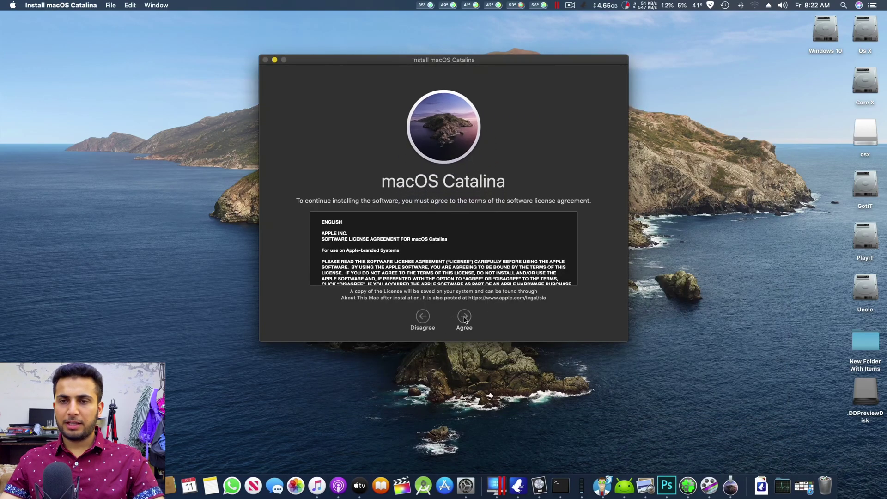
click(464, 316)
click(512, 111)
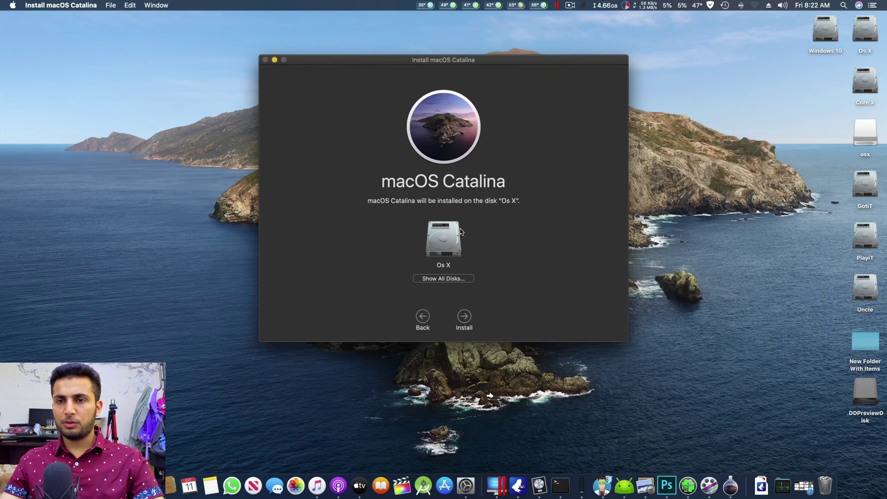
Install Catalina onto Os X, accepting EFI-Backups deletion and the admin password, then minimize the installer
click(865, 28)
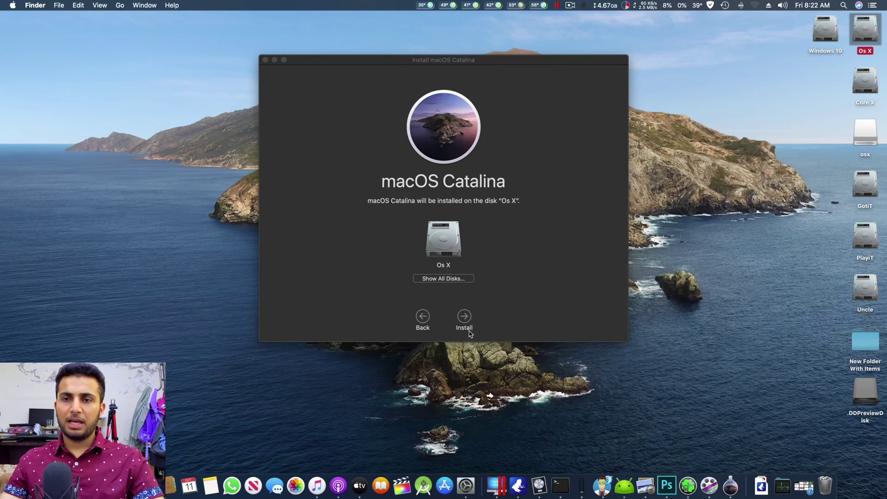
click(464, 316)
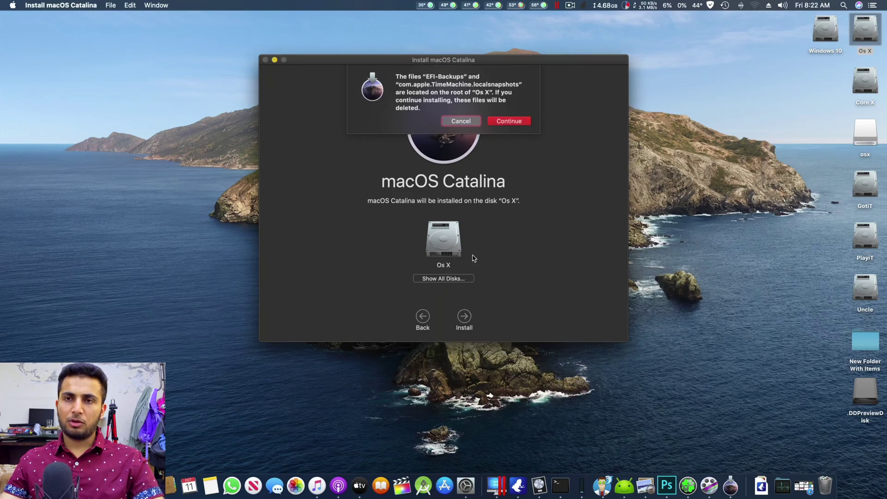
click(509, 121)
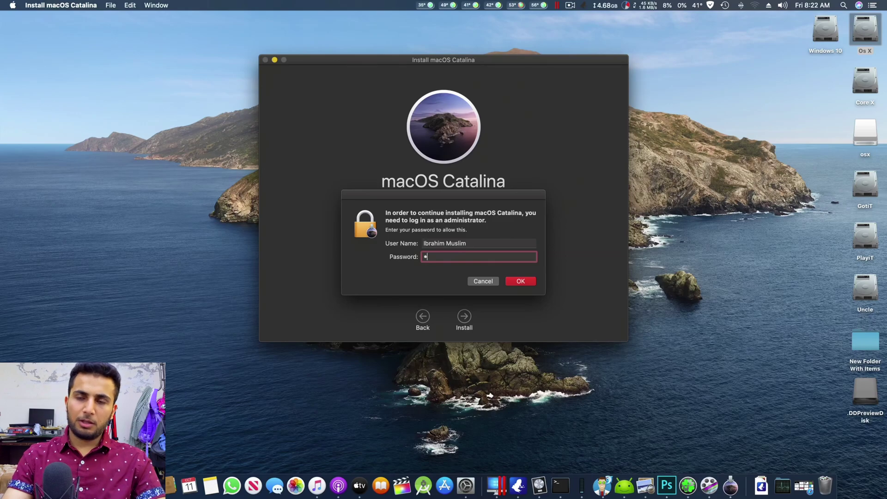
key(Return)
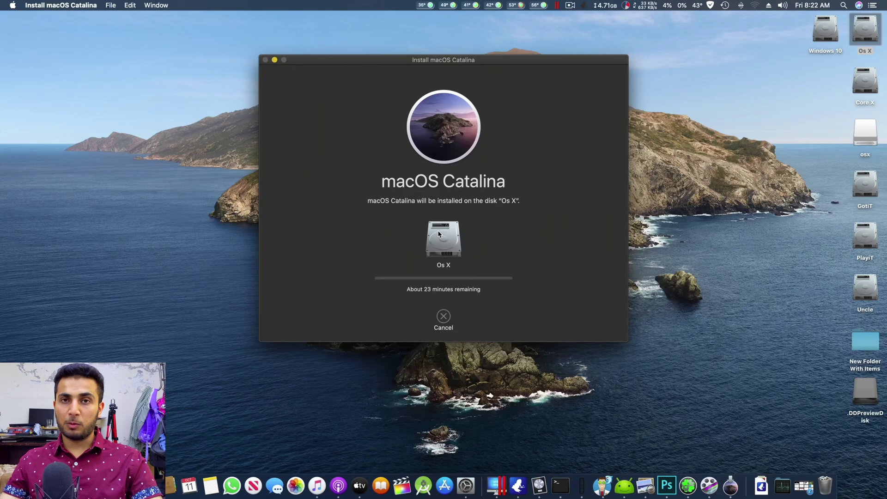
click(274, 60)
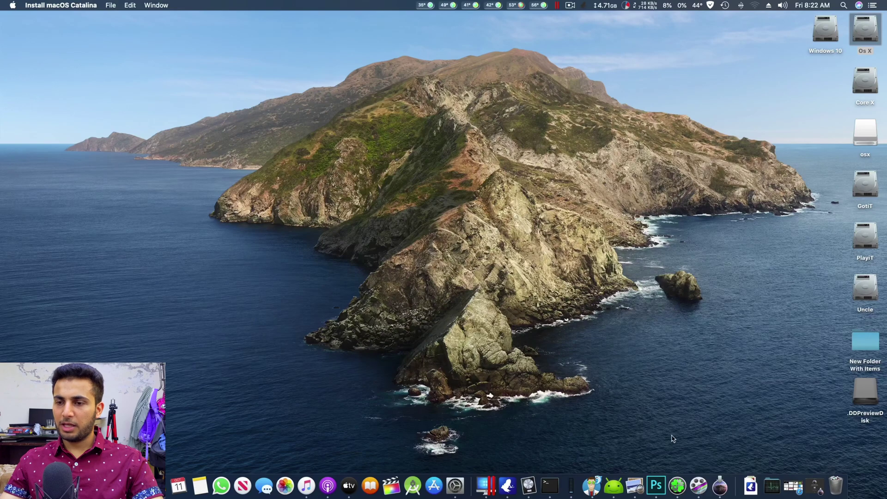
Open config.plist from Clover's home screen and add the -v verbose boot argument
click(677, 485)
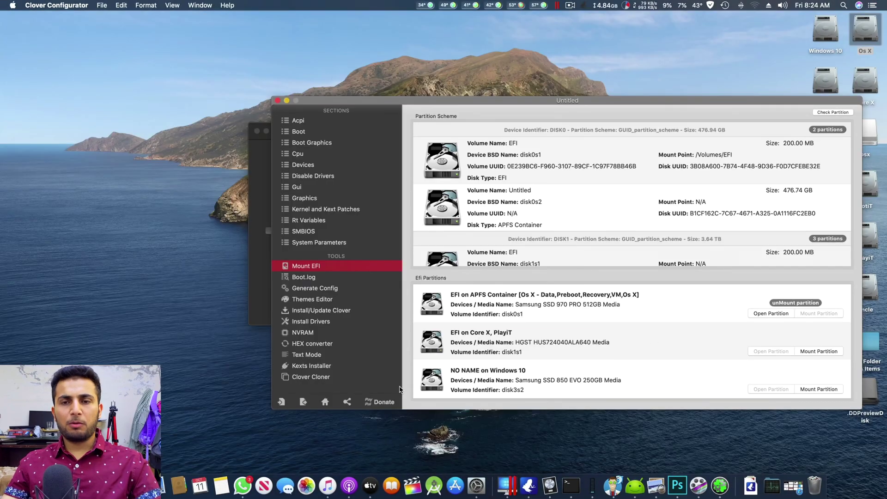
click(324, 402)
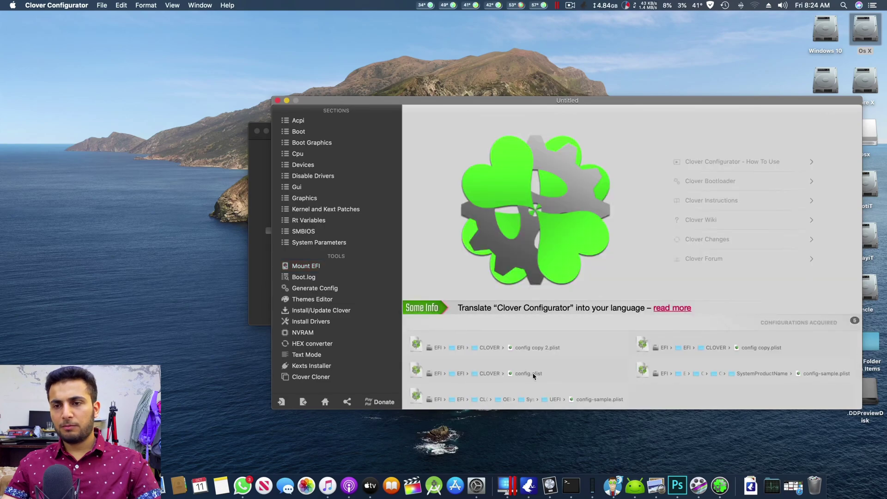
key(super+w)
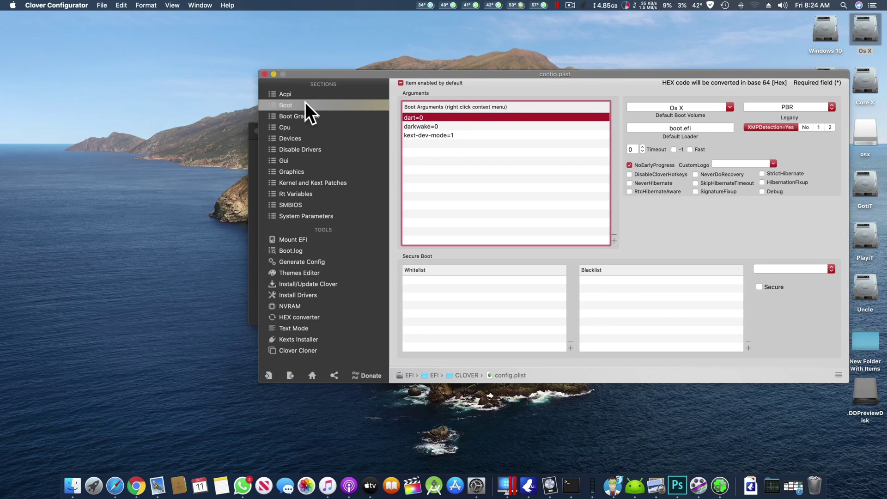
right_click(436, 156)
click(436, 153)
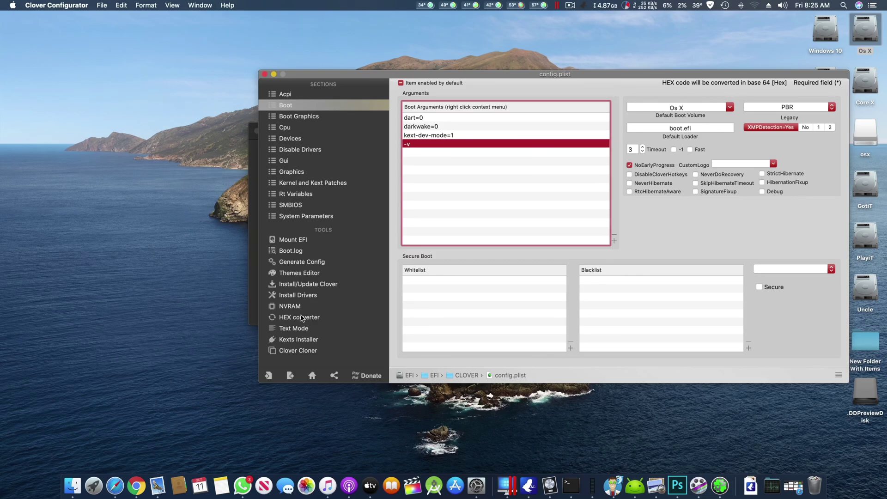
Open Kexts Installer with OS Version set to Other and browse installed kexts like AppleALC and CPUFriend
click(302, 339)
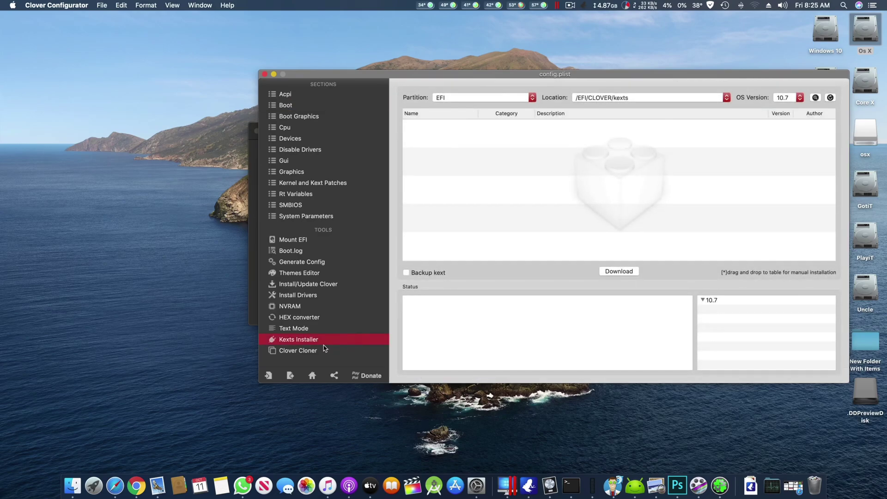
click(799, 98)
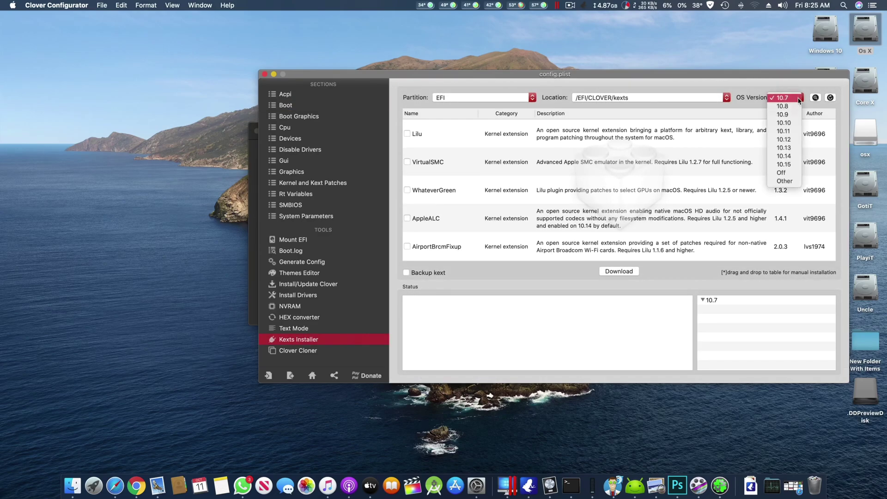
click(784, 181)
scroll(774, 325, down, 2)
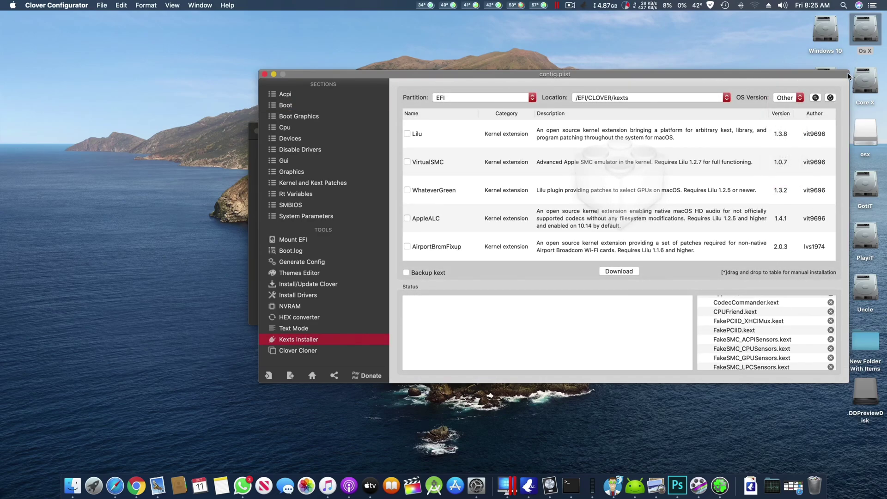
scroll(782, 301, down, 3)
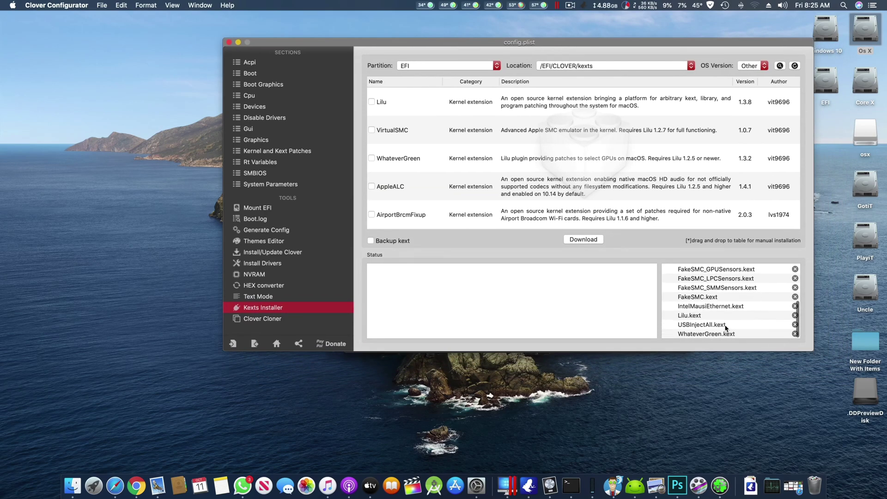
scroll(711, 315, up, 6)
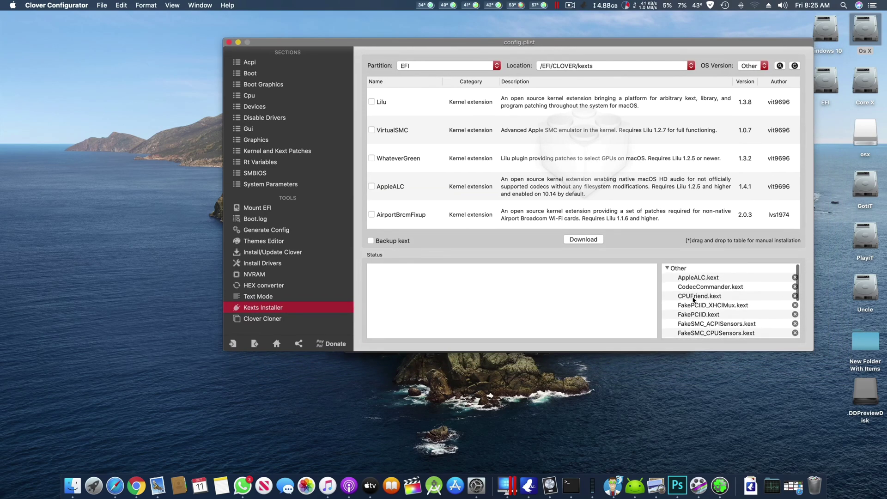
scroll(693, 300, down, 5)
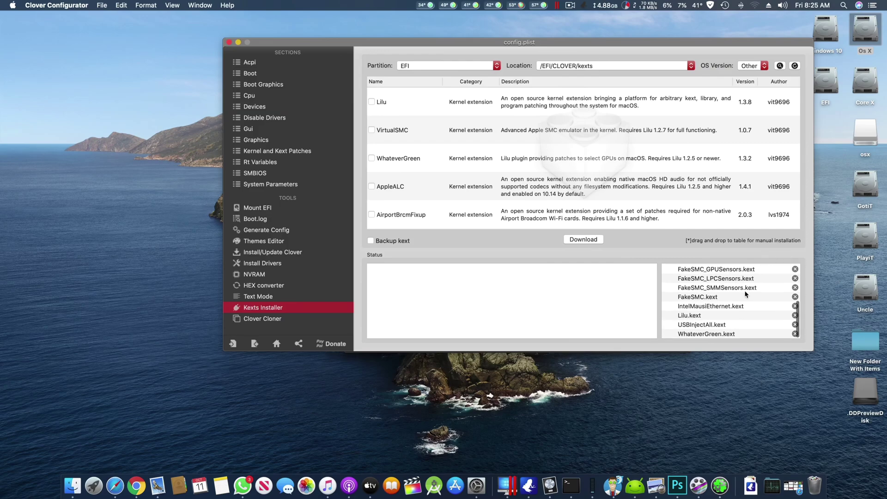
scroll(745, 295, up, 5)
drag(416, 43, 570, 50)
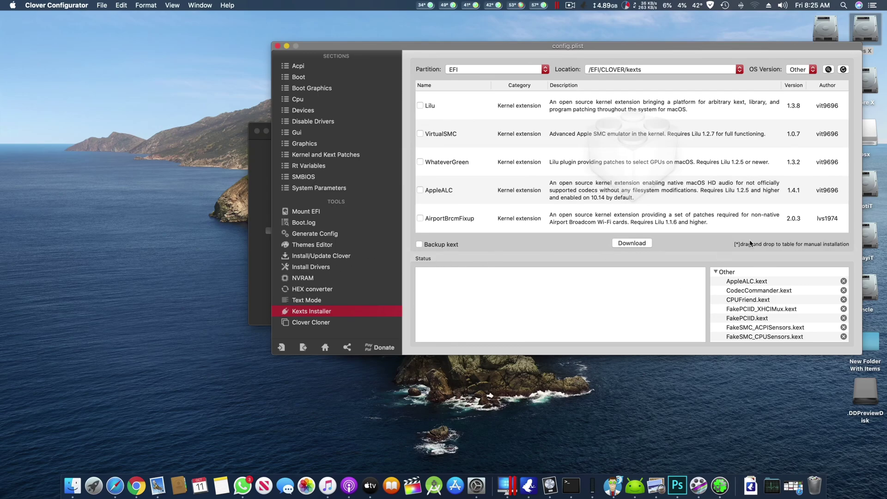
Open Install Drivers, enlarge the UEFI 64 bit table, and scroll through the installed drivers like HFSPlus and NTFS
click(320, 268)
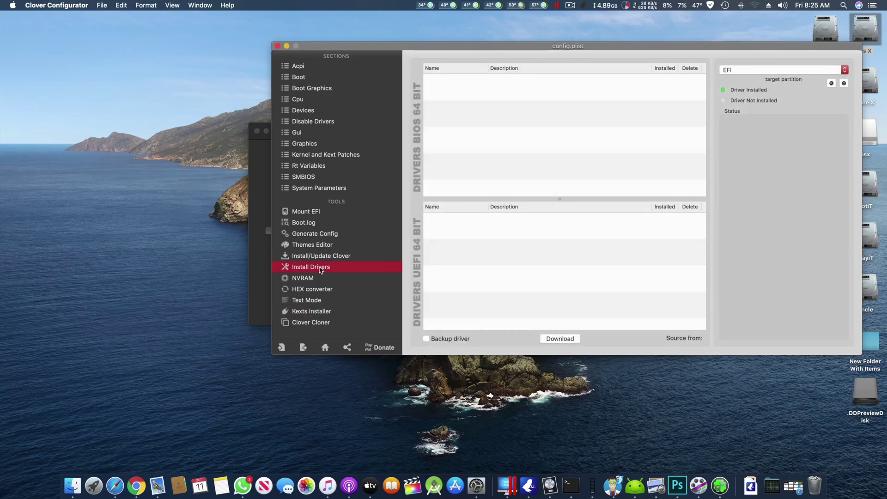
drag(558, 196, 559, 65)
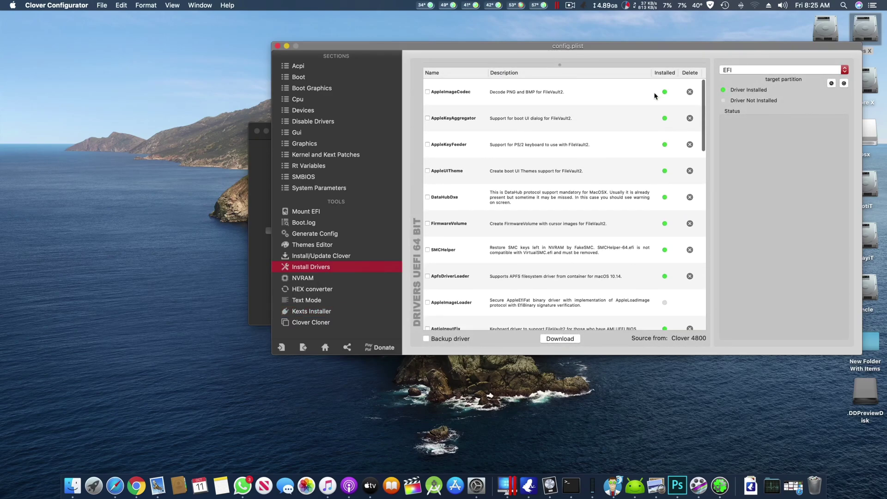
scroll(654, 96, down, 1)
scroll(667, 194, down, 5)
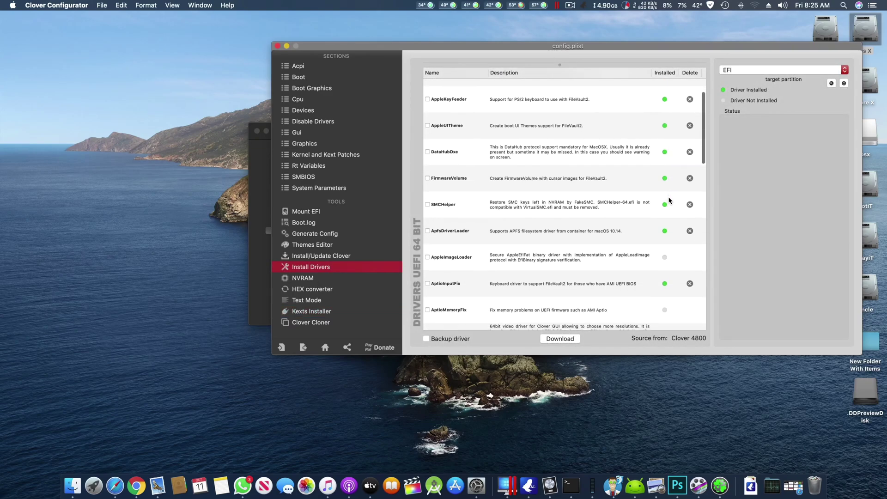
scroll(668, 200, down, 10)
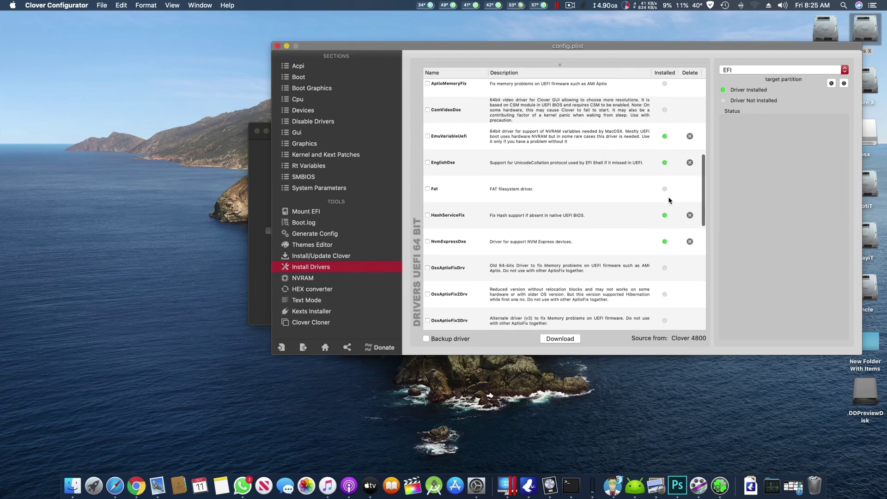
scroll(668, 200, down, 8)
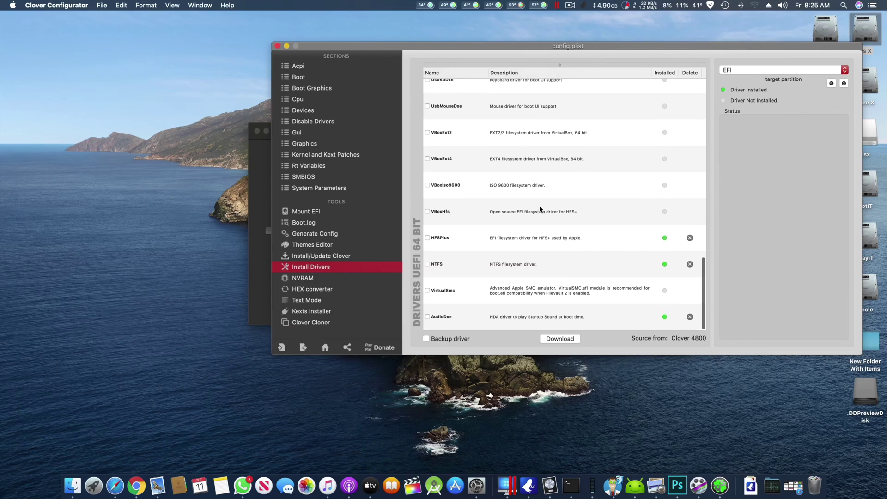
Download the stable Clover r5070 package and open its installer, confirming with the admin password
click(321, 255)
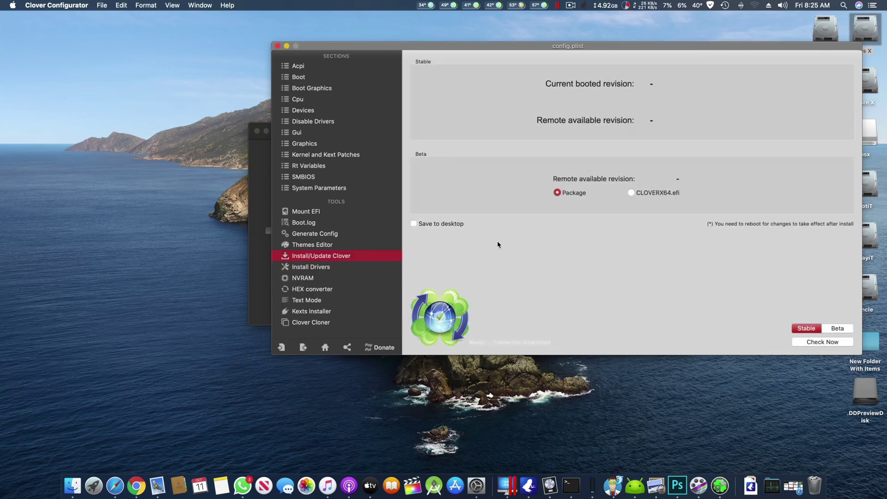
drag(439, 228, 343, 253)
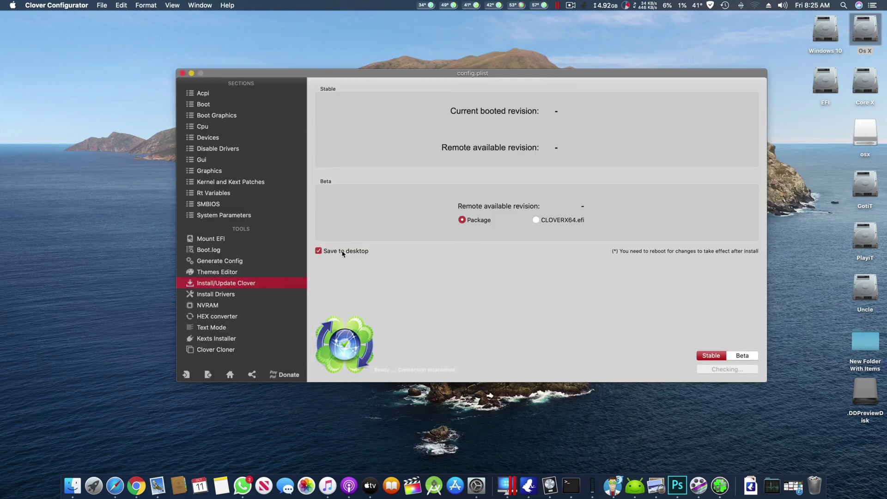
click(744, 368)
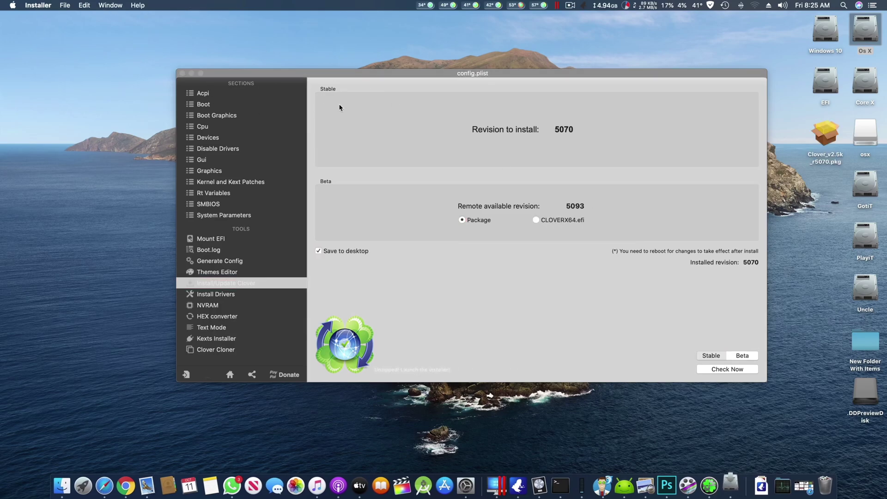
click(508, 174)
key(Return)
Go past Introduction and Read Me to Customize and tick all Recommended drivers
click(556, 306)
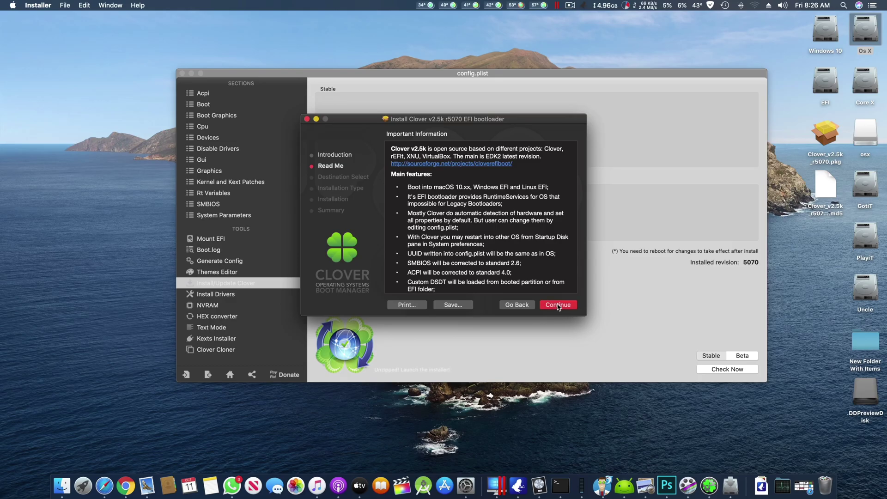
click(557, 305)
click(406, 305)
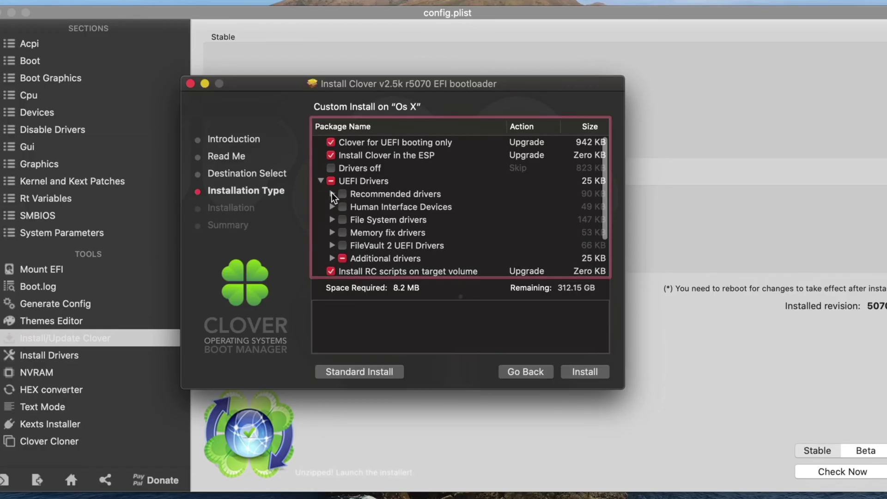
click(332, 194)
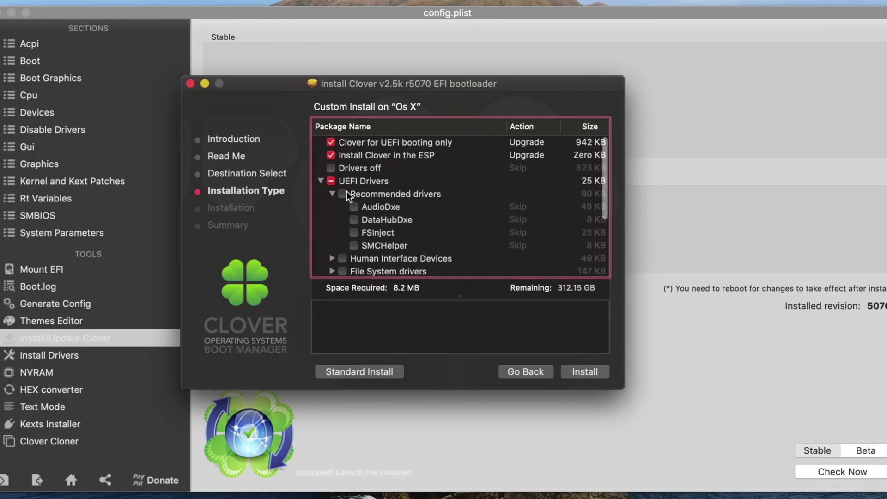
click(342, 194)
Tick ApfsDriverLoader under the File System drivers group
scroll(369, 208, down, 2)
click(331, 238)
scroll(375, 228, down, 5)
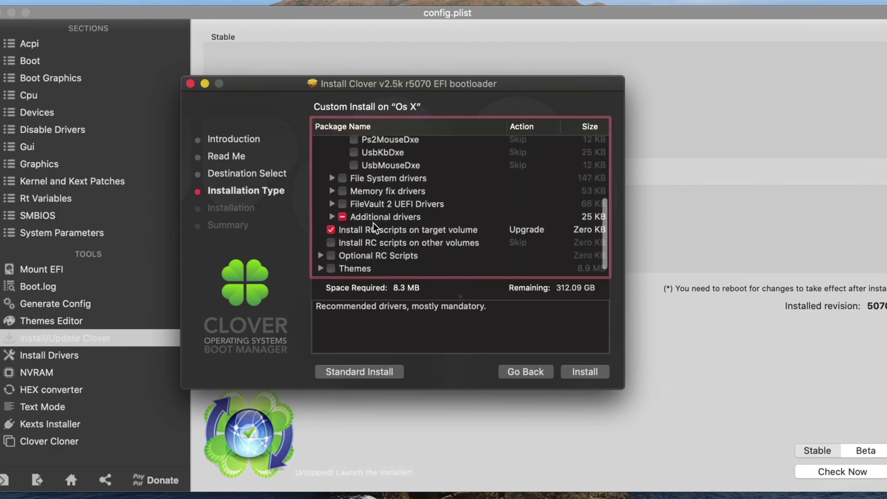
click(332, 167)
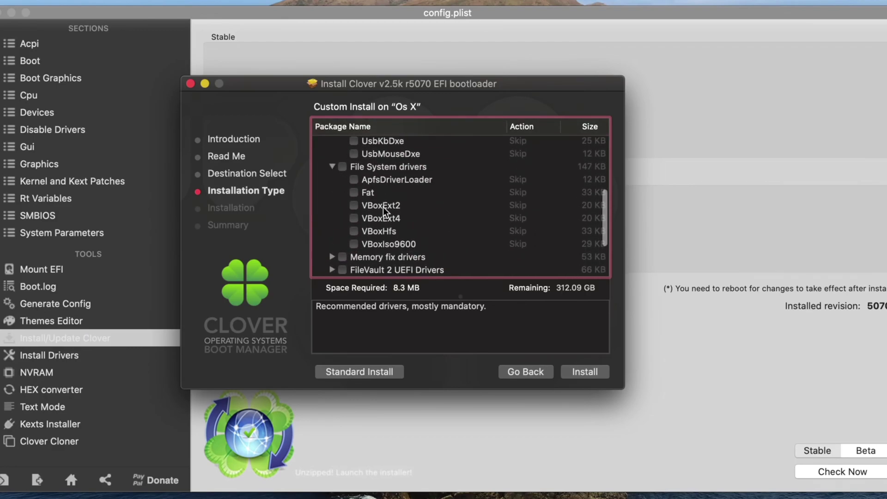
click(353, 179)
scroll(462, 189, up, 3)
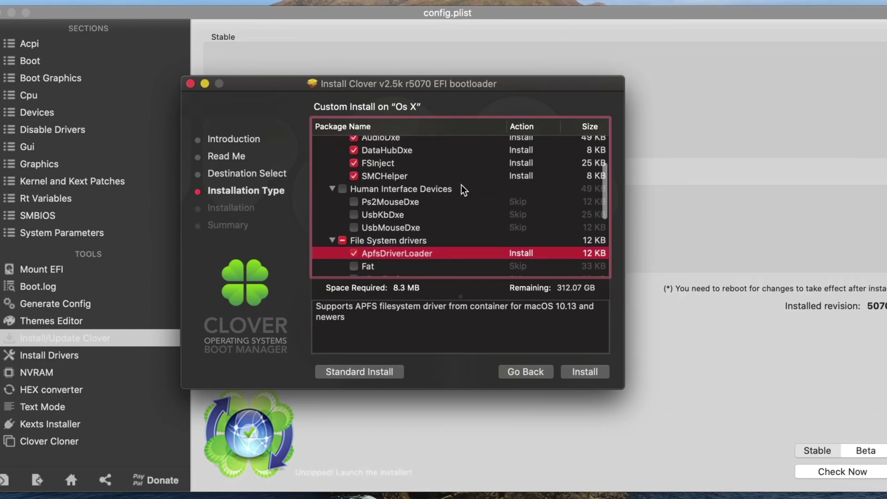
scroll(455, 203, down, 5)
Review the Memory fix drivers group and start the Clover installation on Os X
click(332, 215)
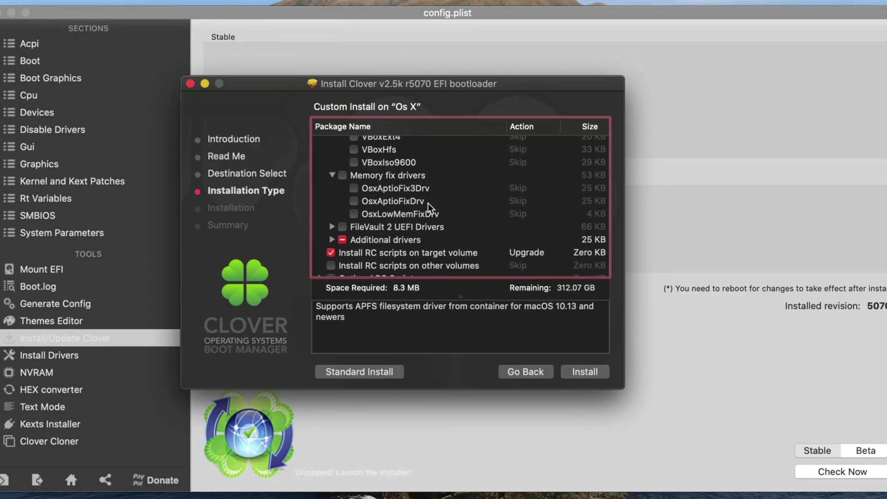
scroll(412, 217, down, 3)
scroll(333, 208, up, 3)
scroll(332, 208, down, 2)
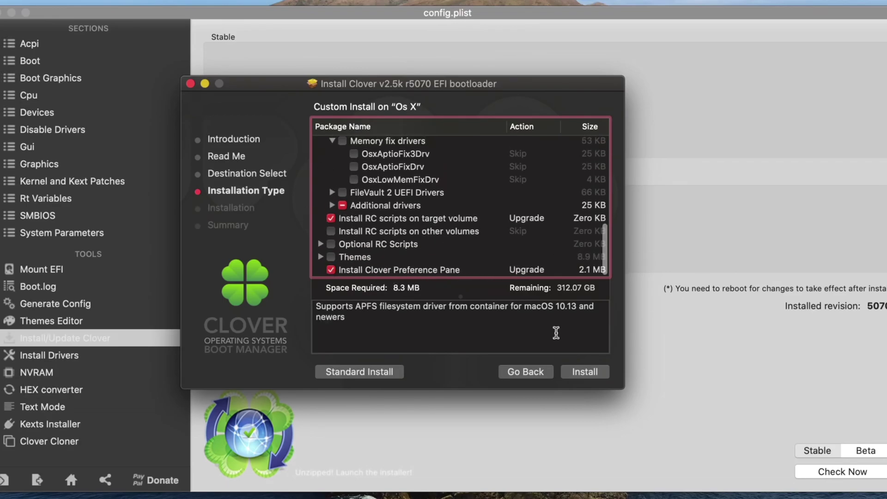
click(597, 376)
Enter the admin password and install Clover despite the incompatibility warning
text(****)
key(Return)
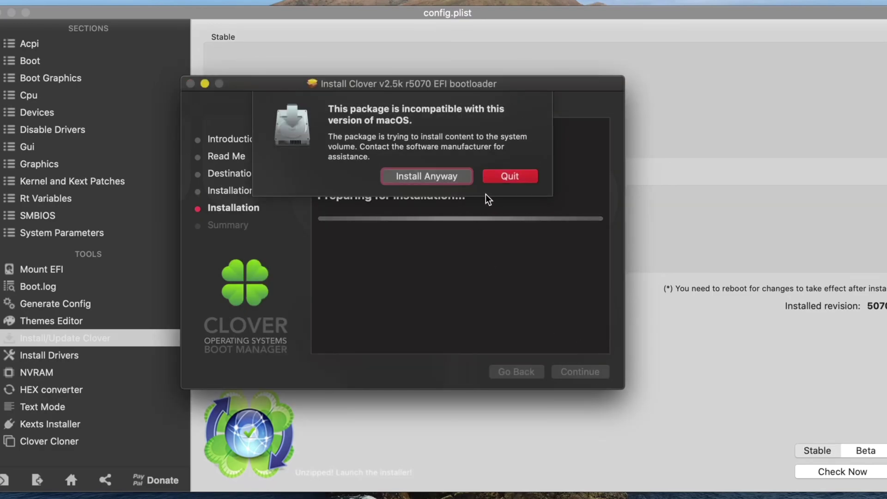
click(448, 181)
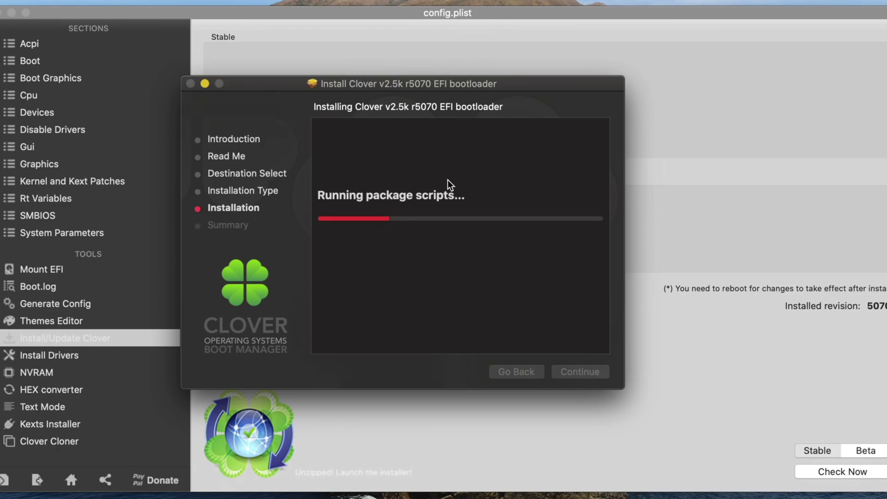
Close the config.plist window and acknowledge its save warning
drag(475, 91, 713, 100)
click(401, 85)
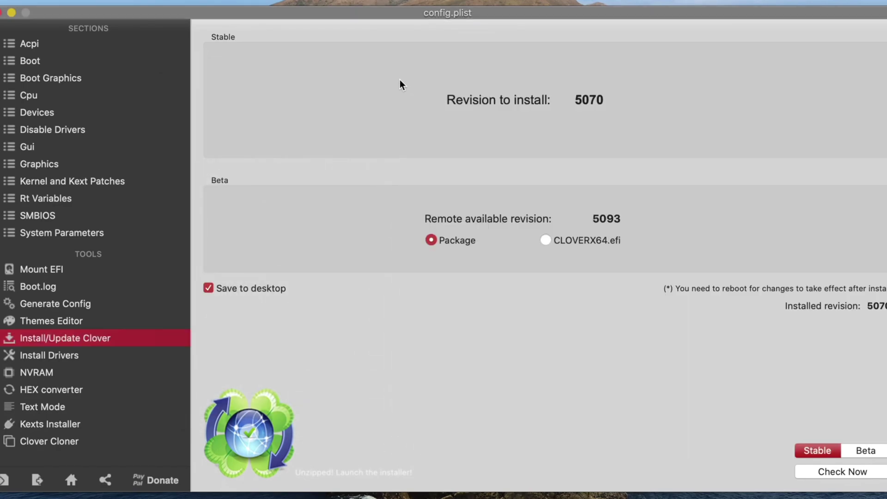
click(12, 12)
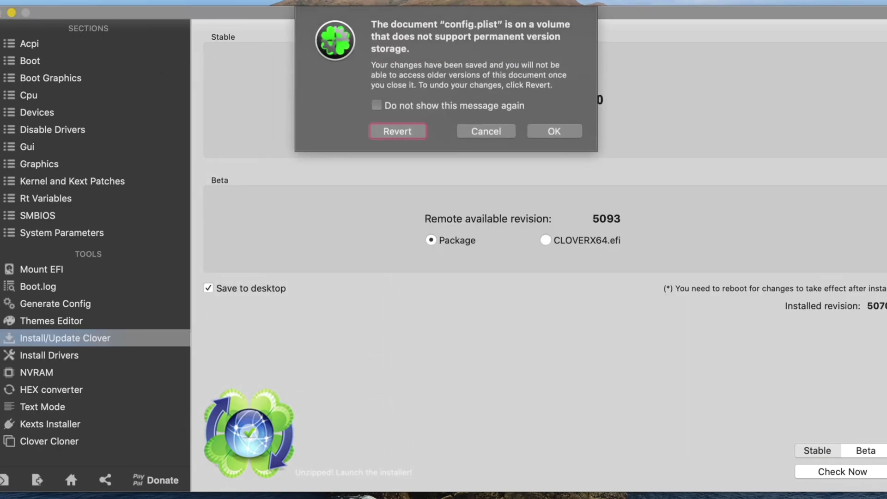
click(552, 132)
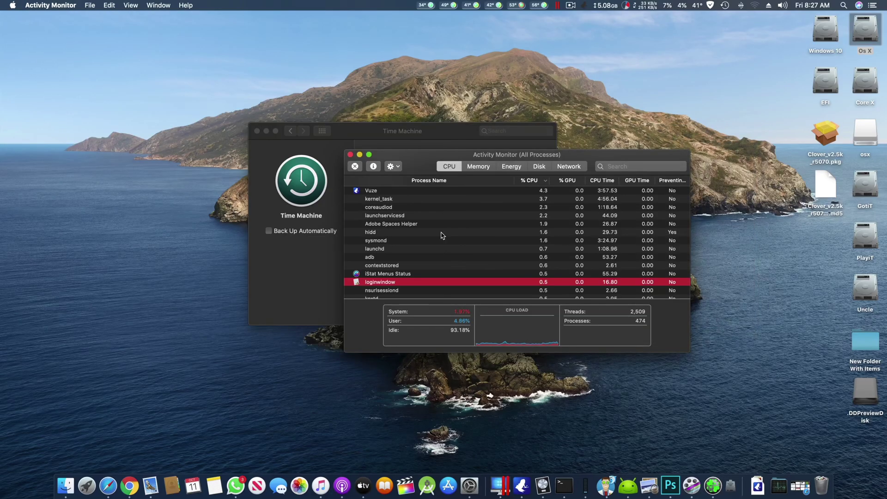
Hide the Activity Monitor and Time Machine windows and accept the Catalina software licence
key(super+m)
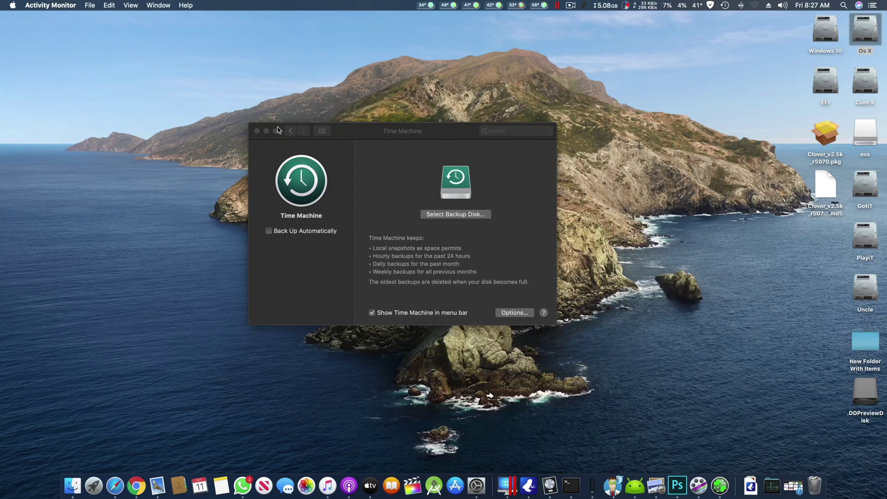
key(alt+super+h)
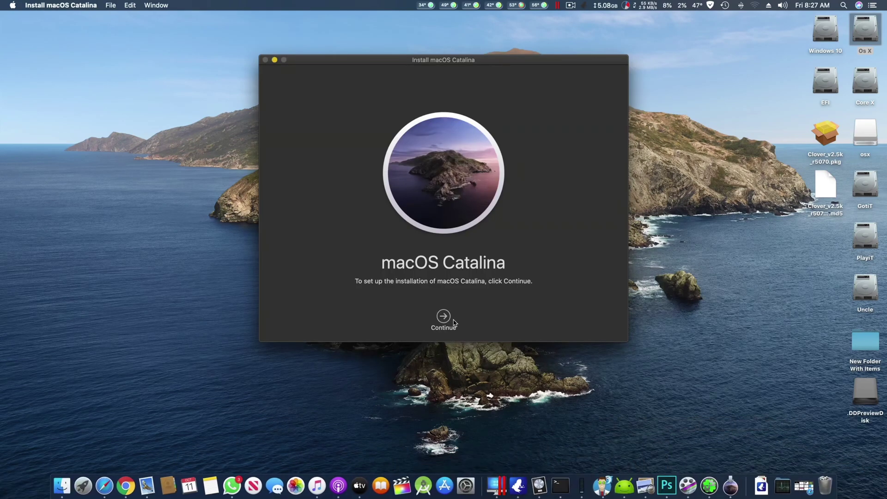
click(443, 318)
click(465, 317)
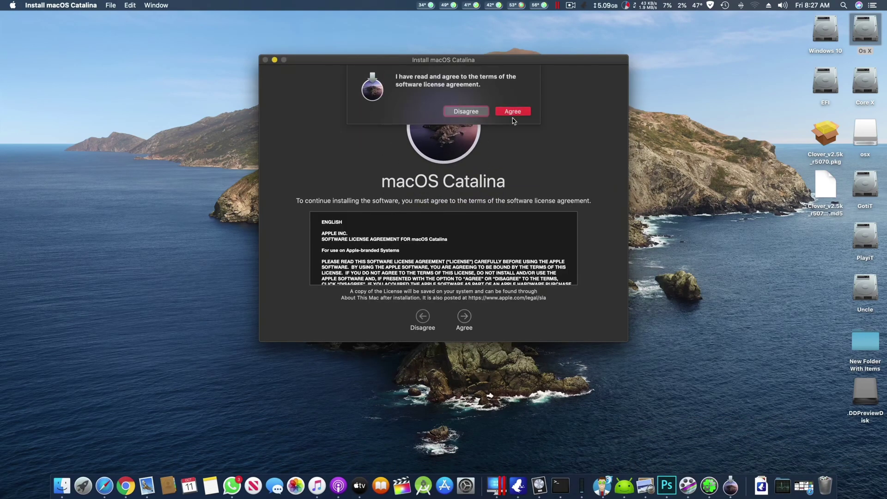
click(513, 112)
Start installing Catalina on the Os X disk, approving EFI backup deletion with the admin password
click(464, 317)
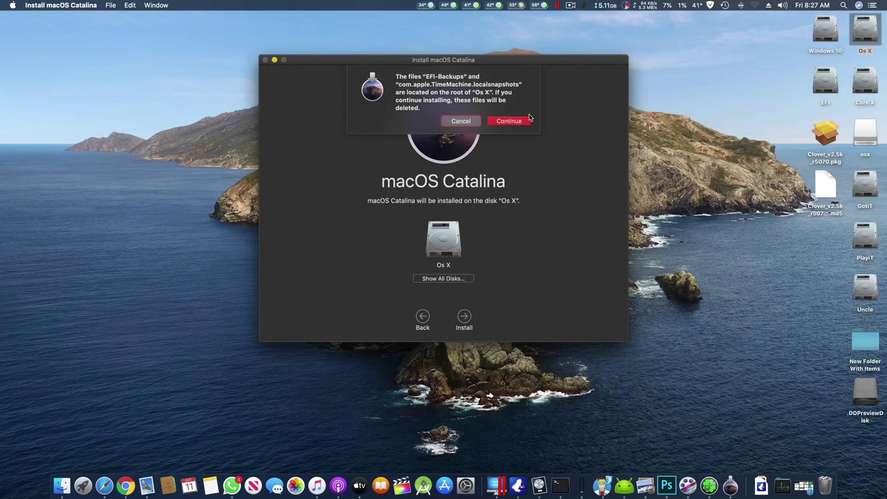
click(514, 121)
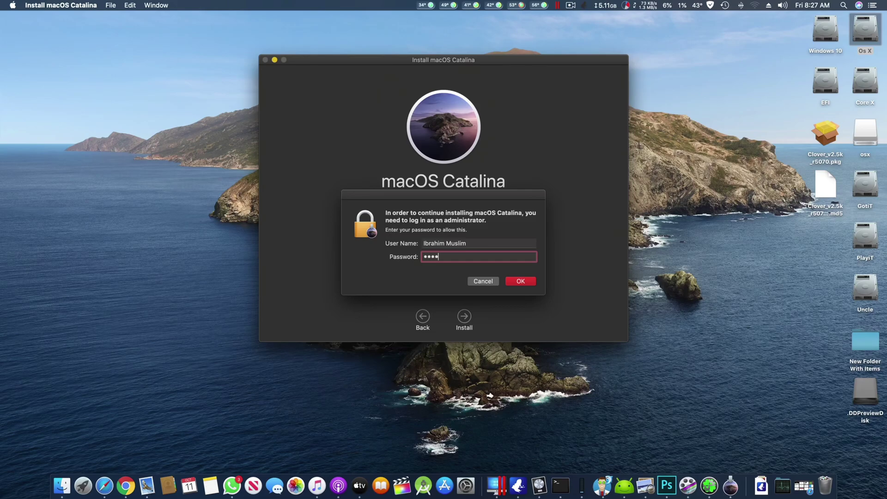
key(Return)
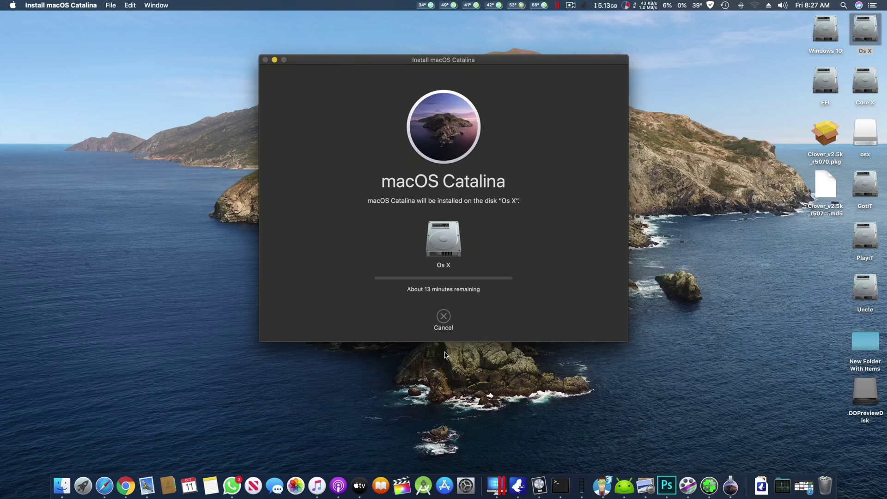
Switch to Clover Configurator's home screen, then return the copying Catalina installer to the front
click(708, 485)
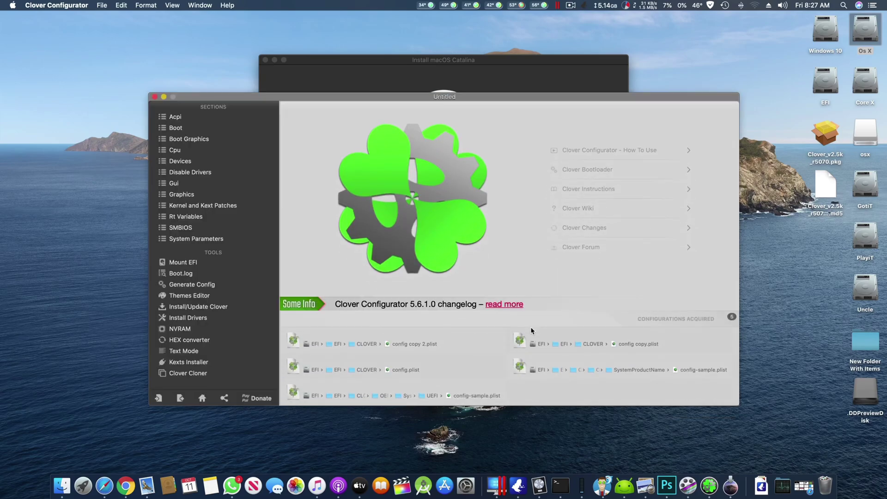
click(603, 89)
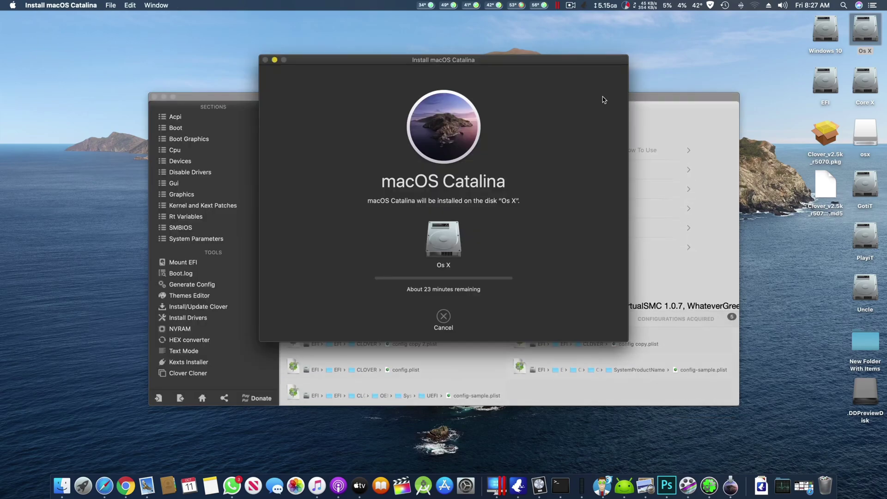